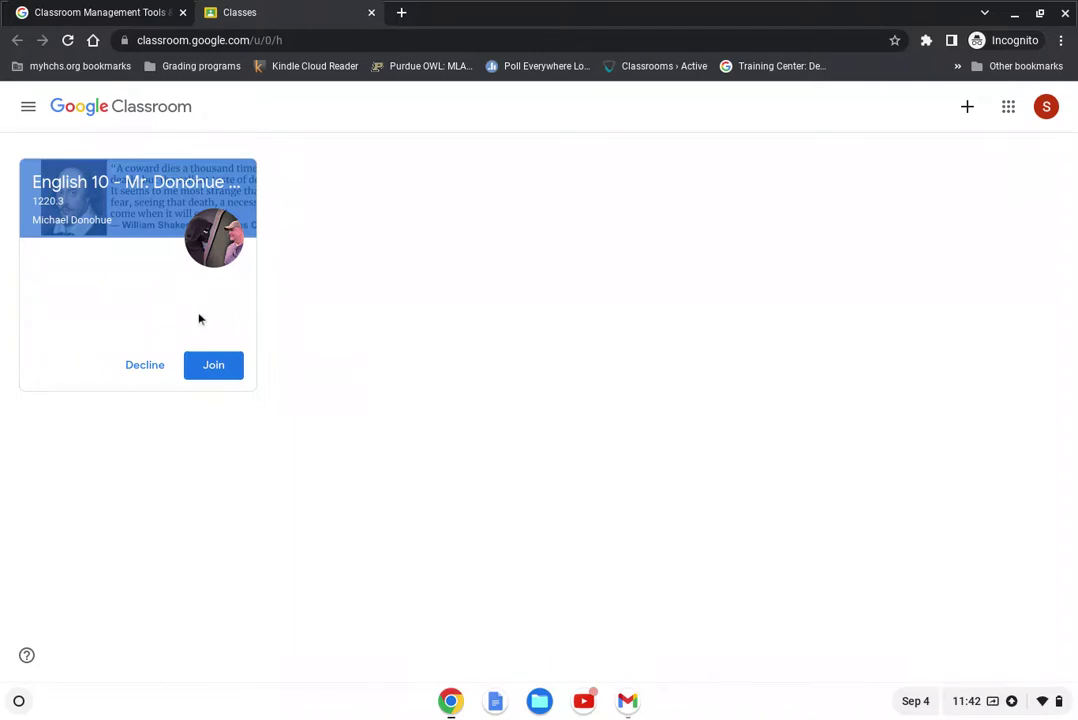
# Step: Join the English 10 period 7 class and look through its stream and classwork pages
pyautogui.click(210, 372)
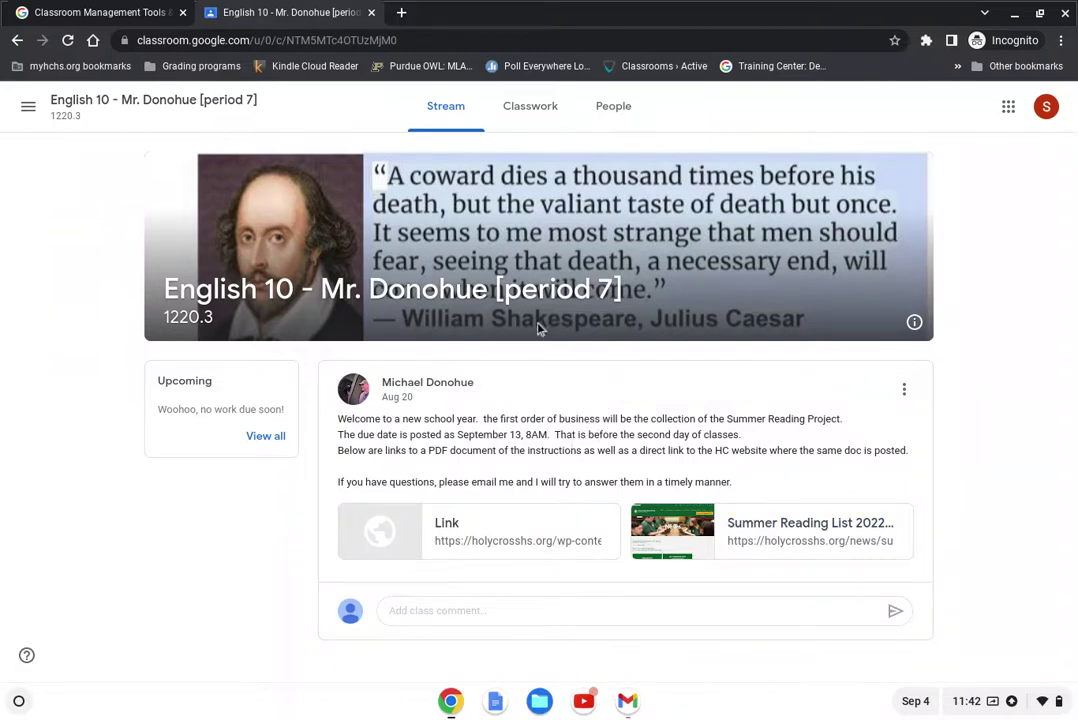
pyautogui.click(537, 115)
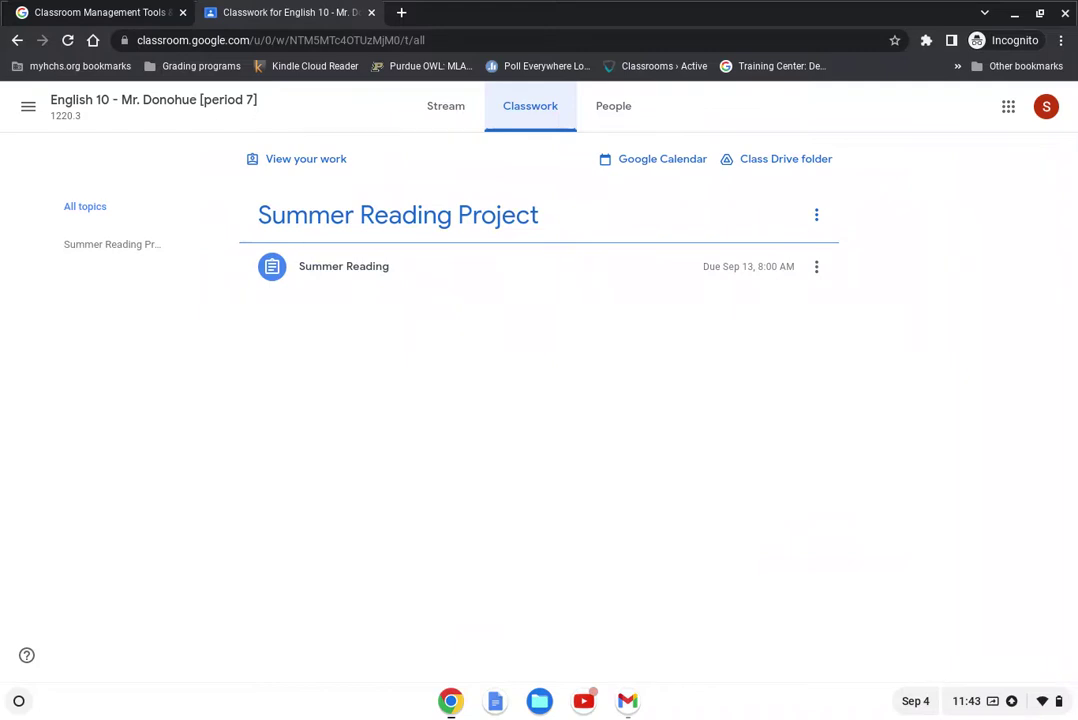
pyautogui.click(433, 120)
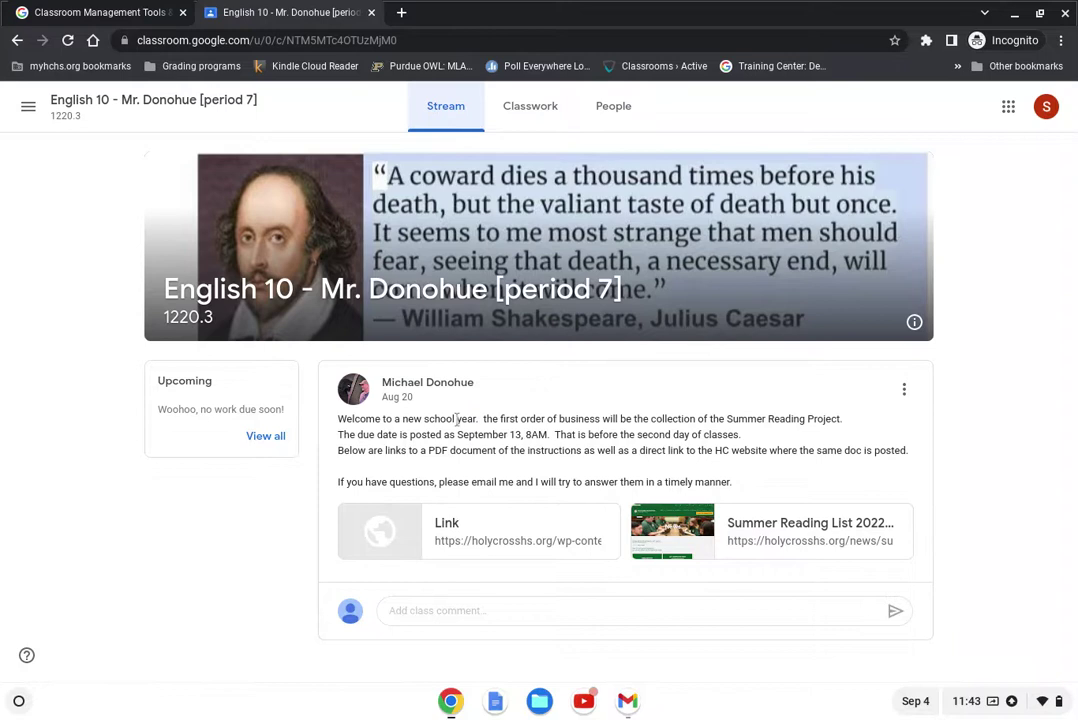
pyautogui.click(531, 112)
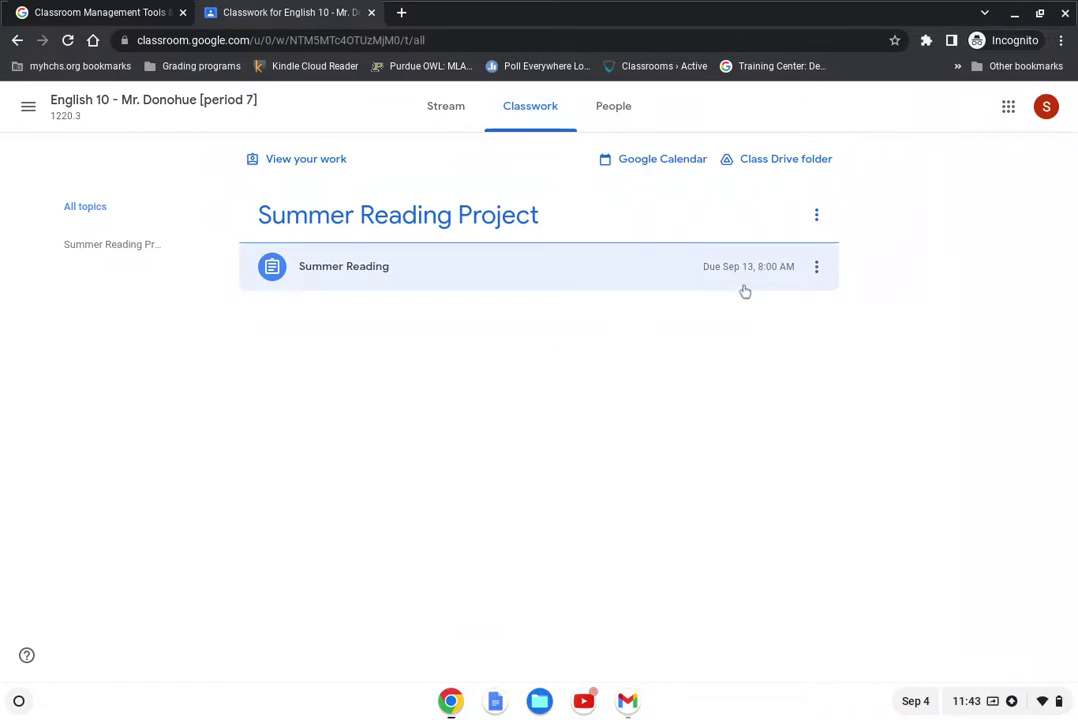
# Step: Open the Summer Reading Project topic and review the Summer Reading assignment's full rubric
pyautogui.click(718, 238)
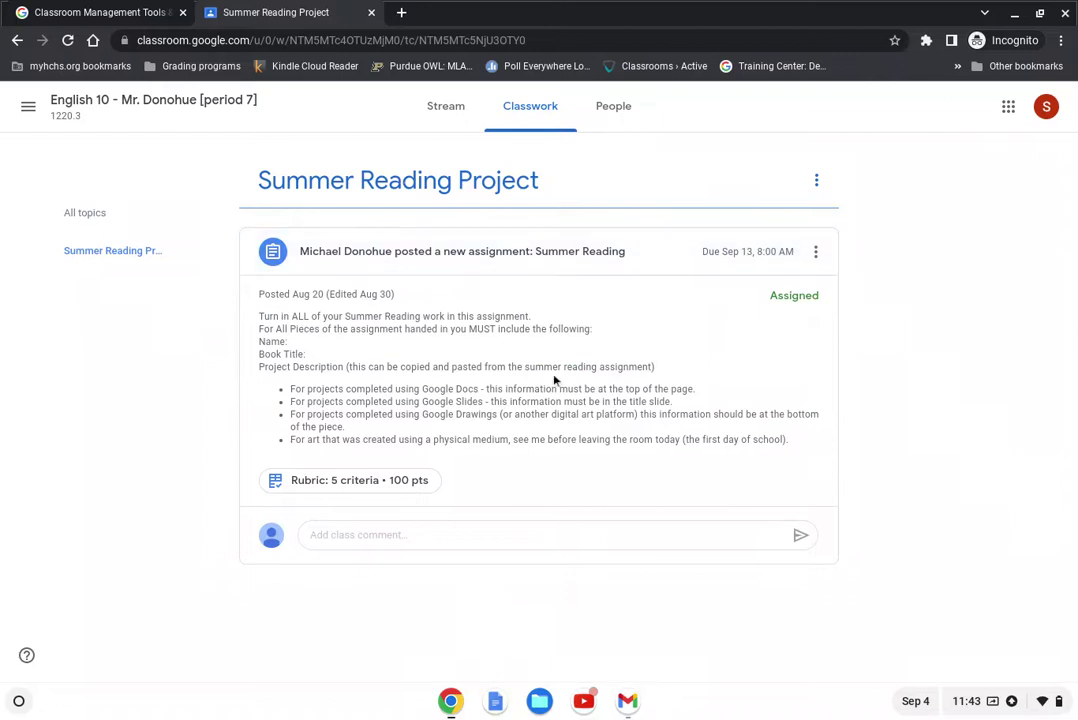
pyautogui.click(362, 481)
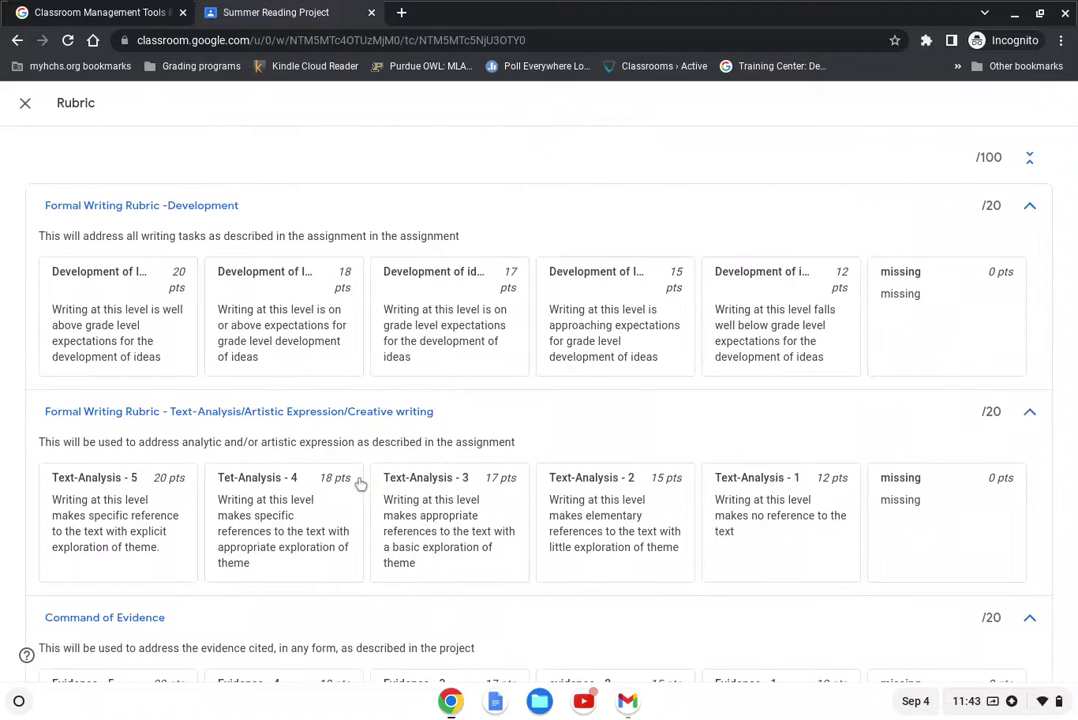
pyautogui.scroll(-6, 360, 484)
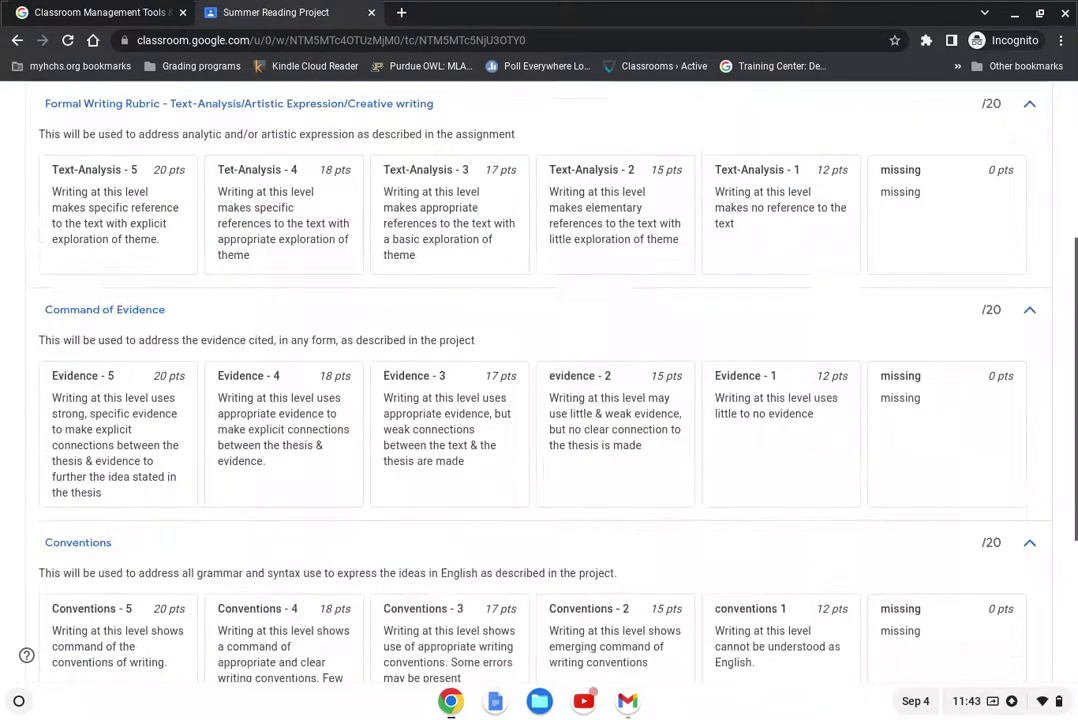
pyautogui.scroll(10, 540, 380)
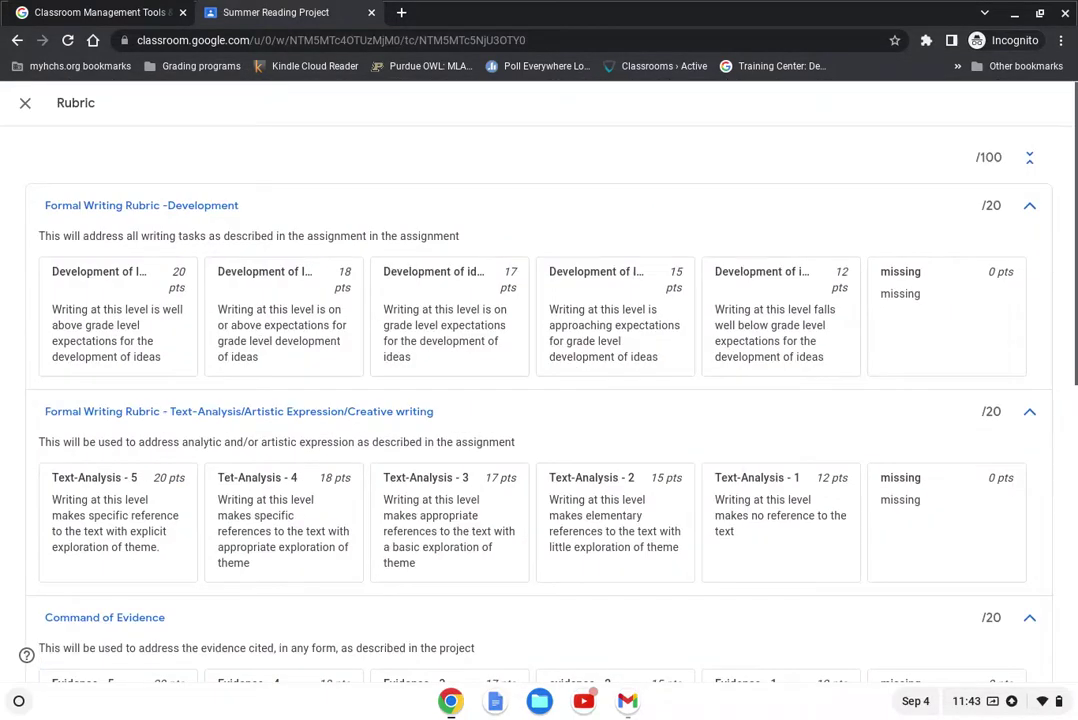
pyautogui.click(20, 100)
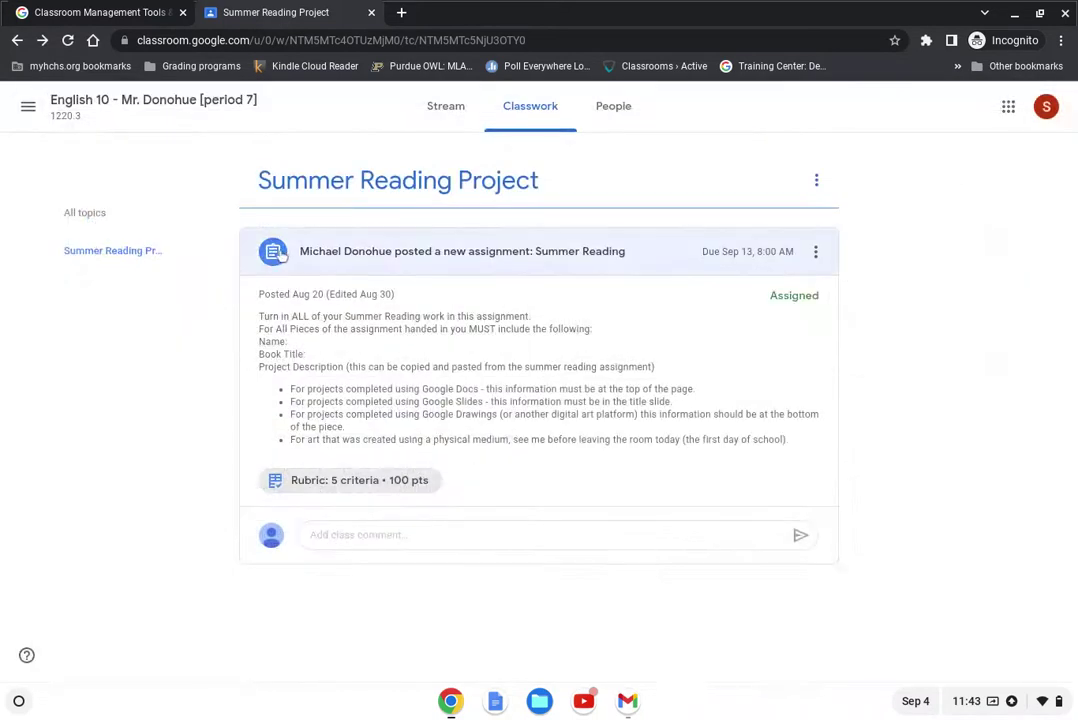
# Step: Open the full Summer Reading assignment and view the options for adding or creating work
pyautogui.click(451, 254)
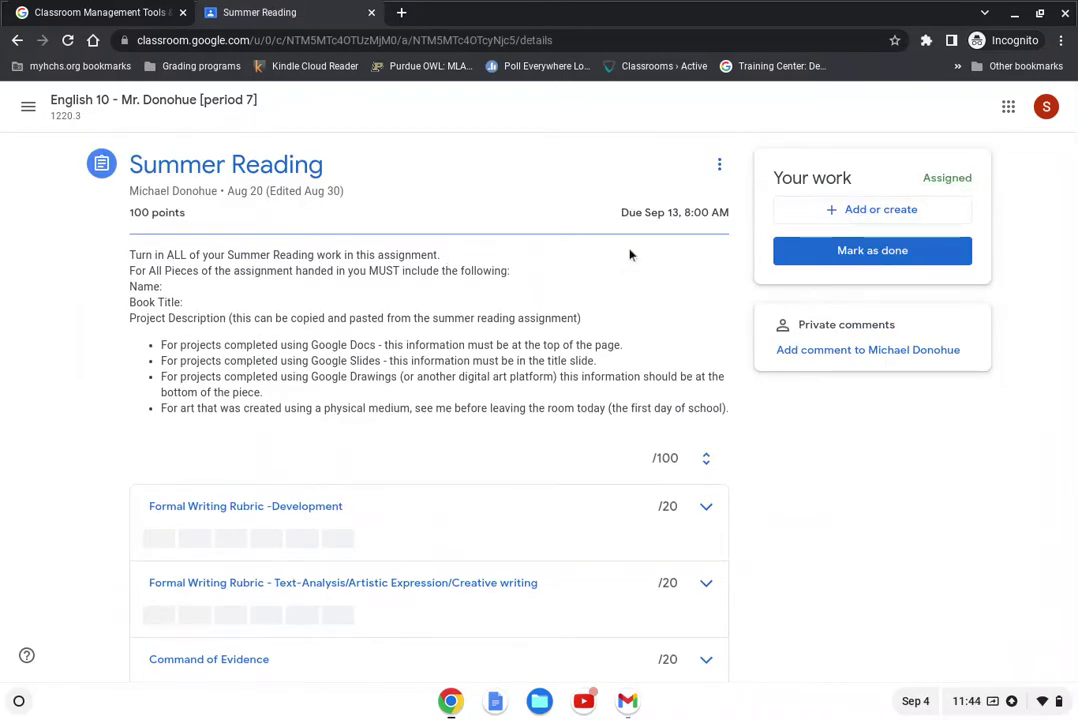
pyautogui.scroll(-1, 628, 251)
pyautogui.scroll(1, 628, 251)
pyautogui.click(835, 209)
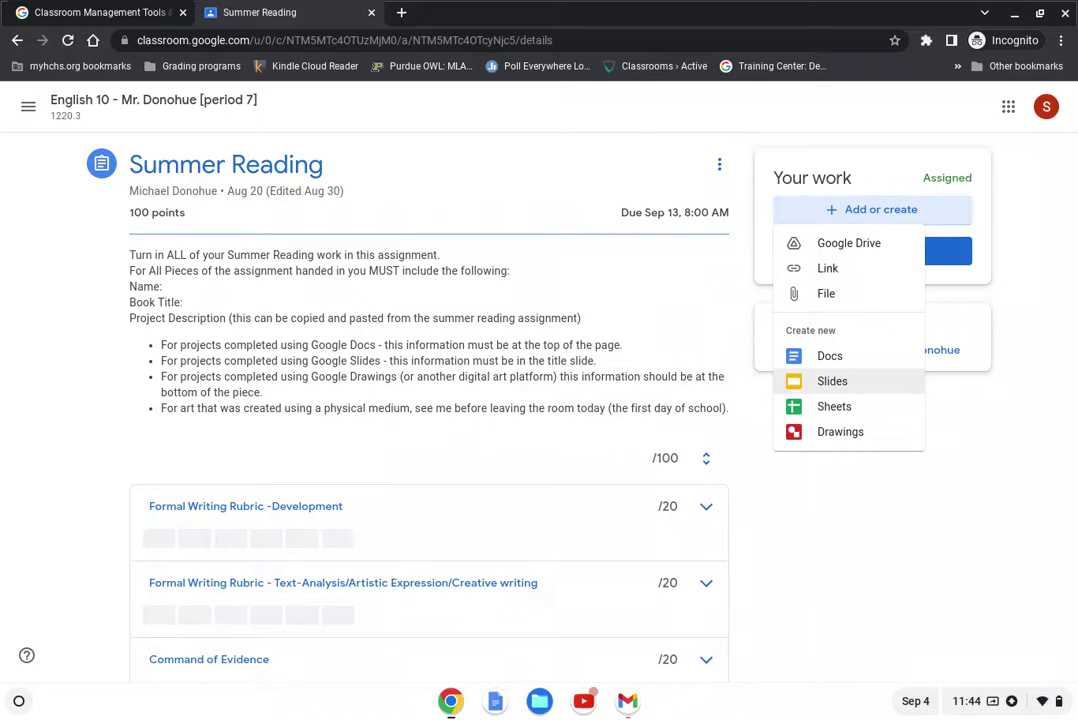
pyautogui.click(841, 597)
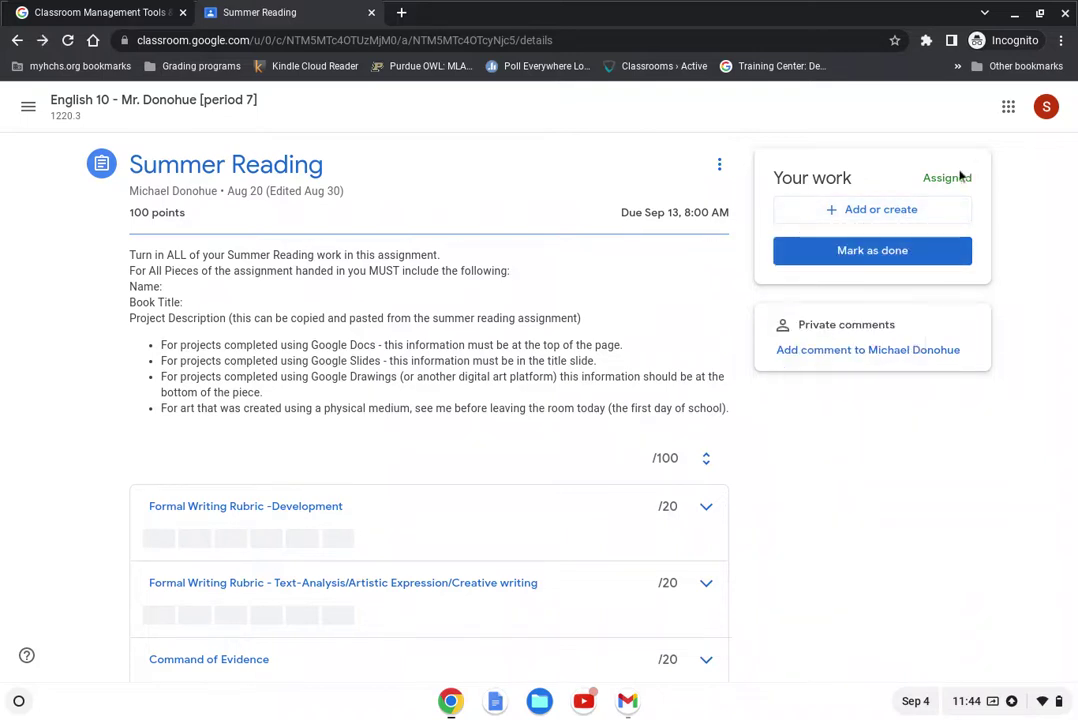
# Step: Attach the Summer Reading Project document from Google Drive and turn in the Summer Reading assignment
pyautogui.click(815, 213)
pyautogui.click(806, 244)
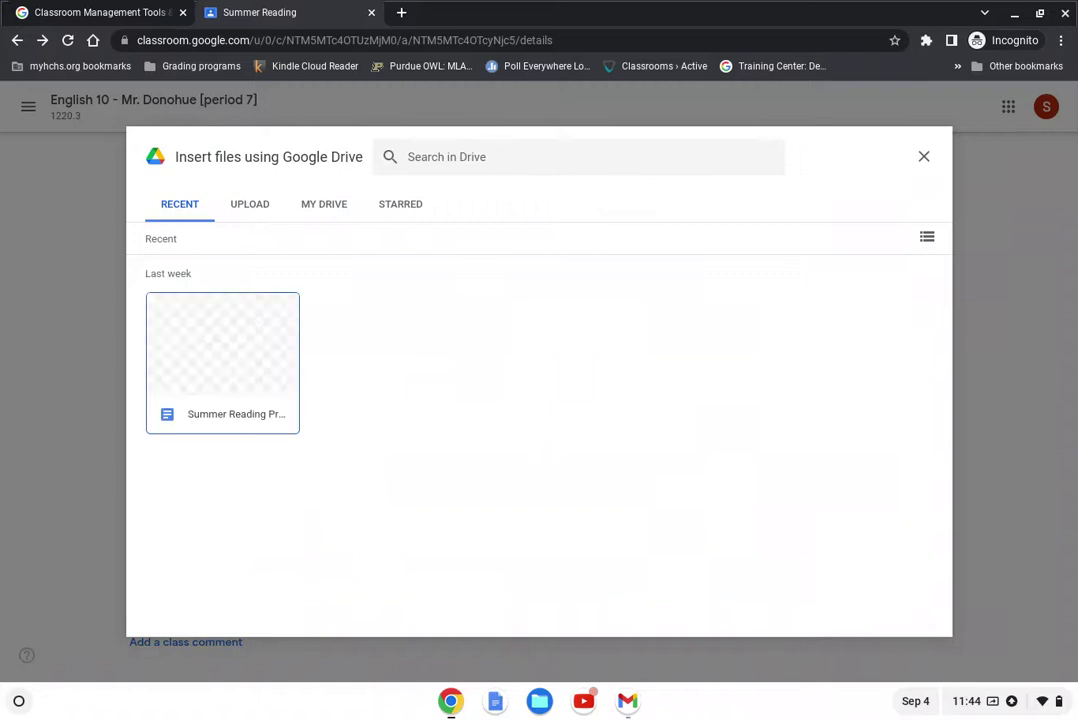
pyautogui.doubleClick(210, 367)
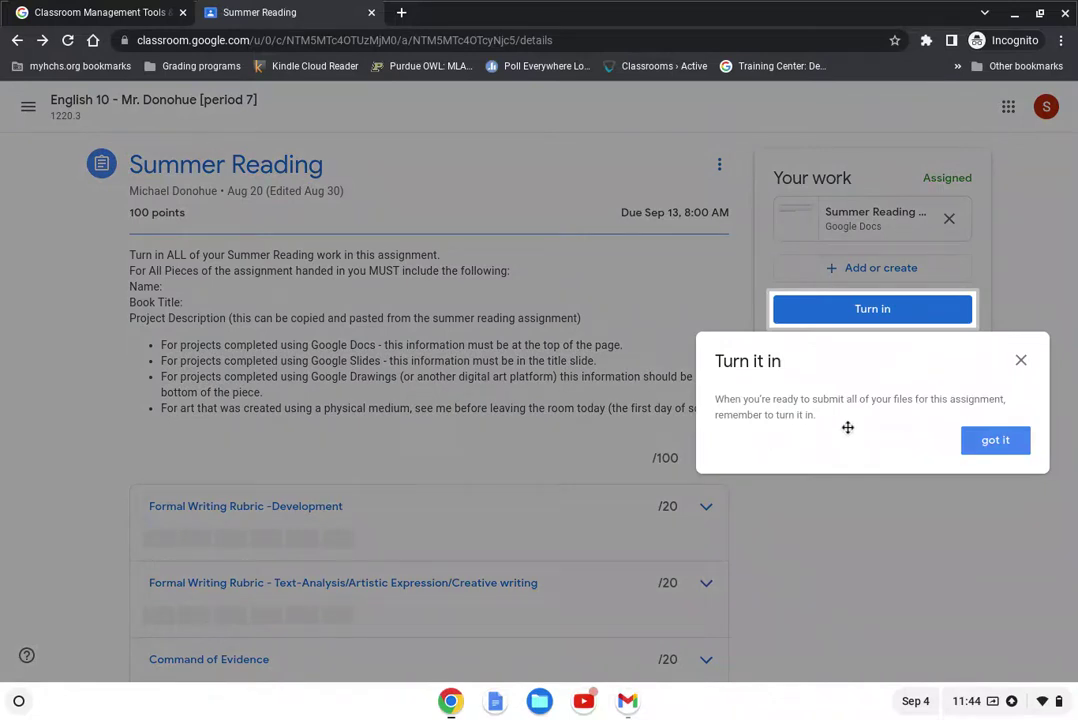
pyautogui.click(1005, 449)
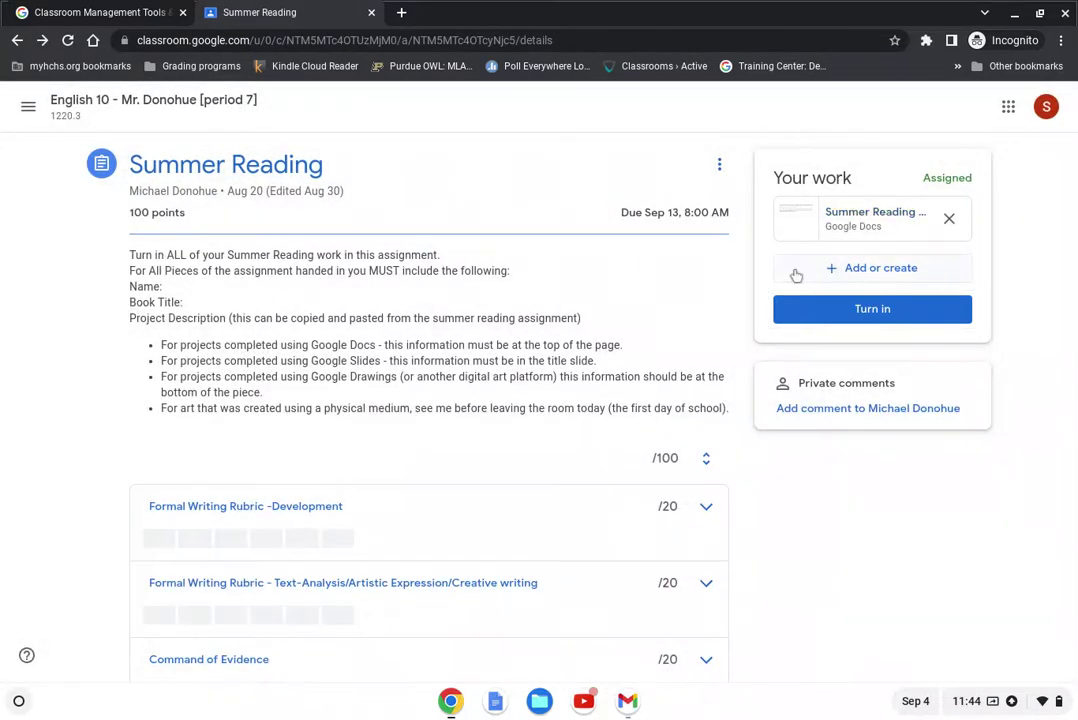
pyautogui.click(876, 311)
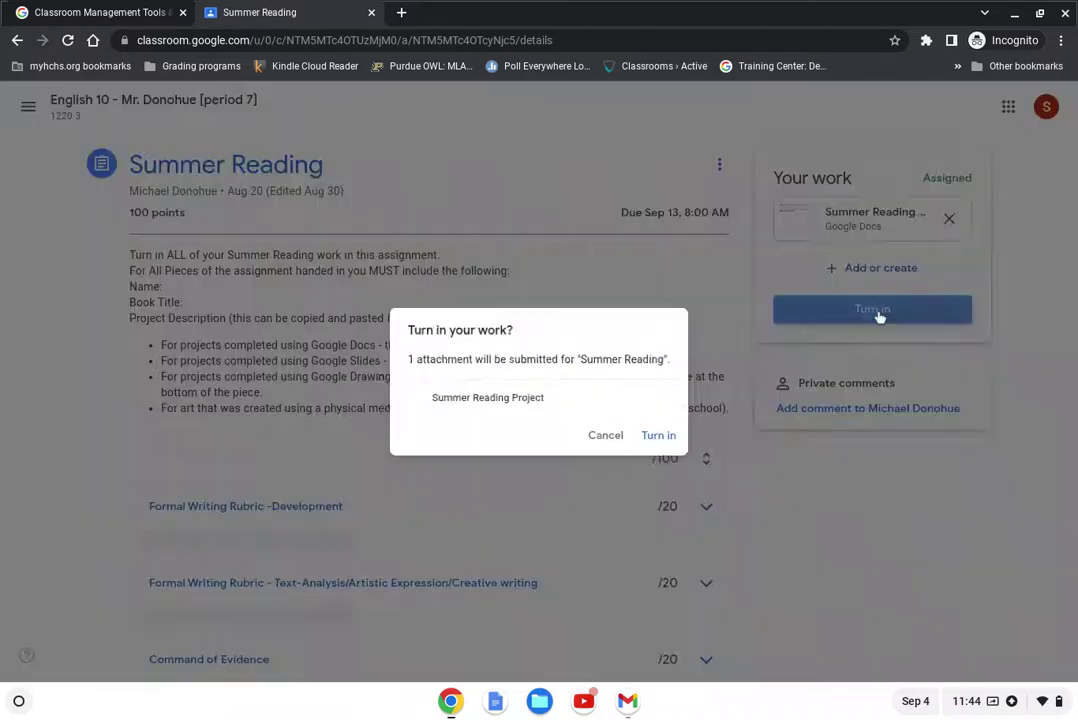
pyautogui.click(666, 438)
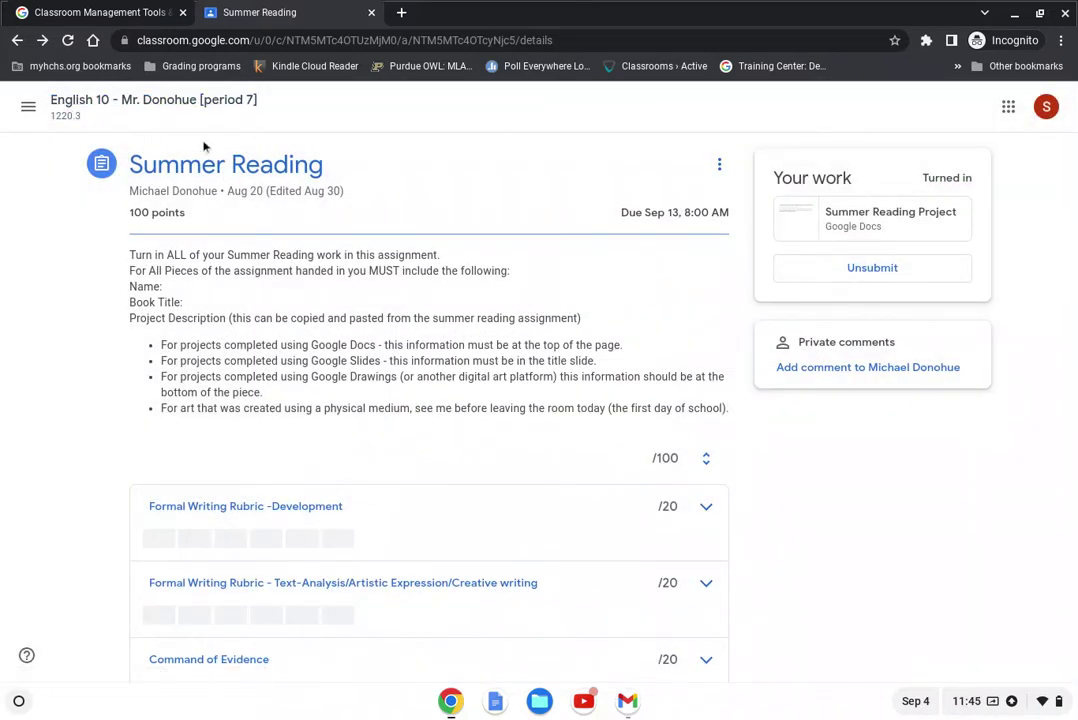
# Step: Return to the English 10 class's classwork and expand Summer Reading to check its submission status
pyautogui.click(28, 106)
pyautogui.click(123, 288)
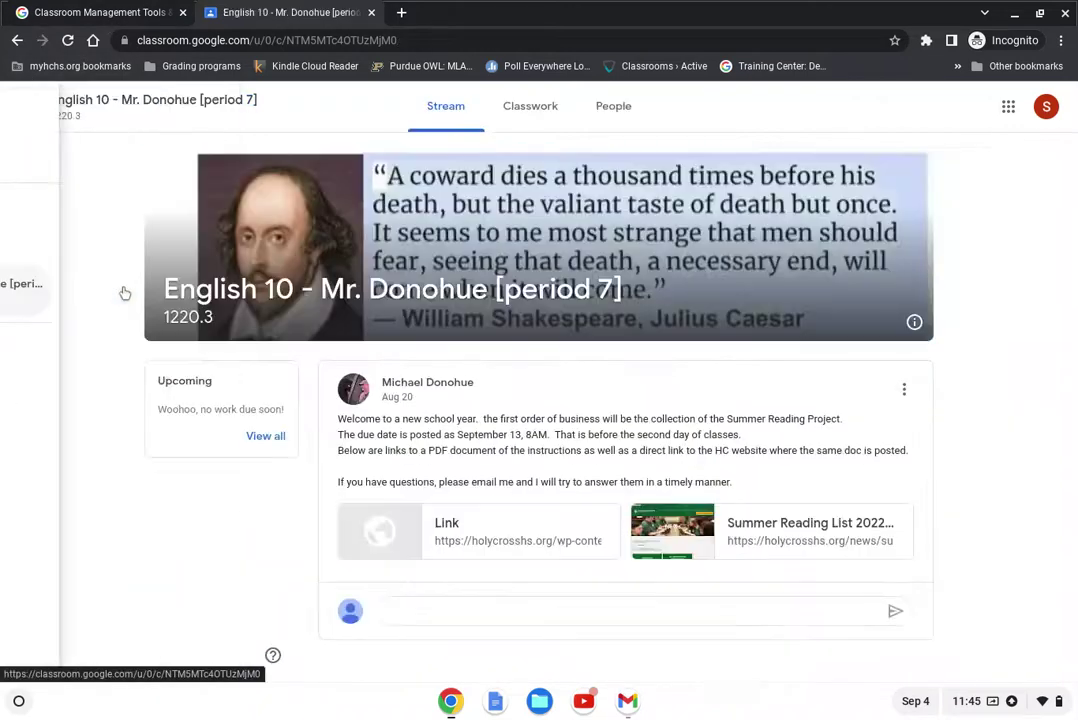
pyautogui.click(550, 120)
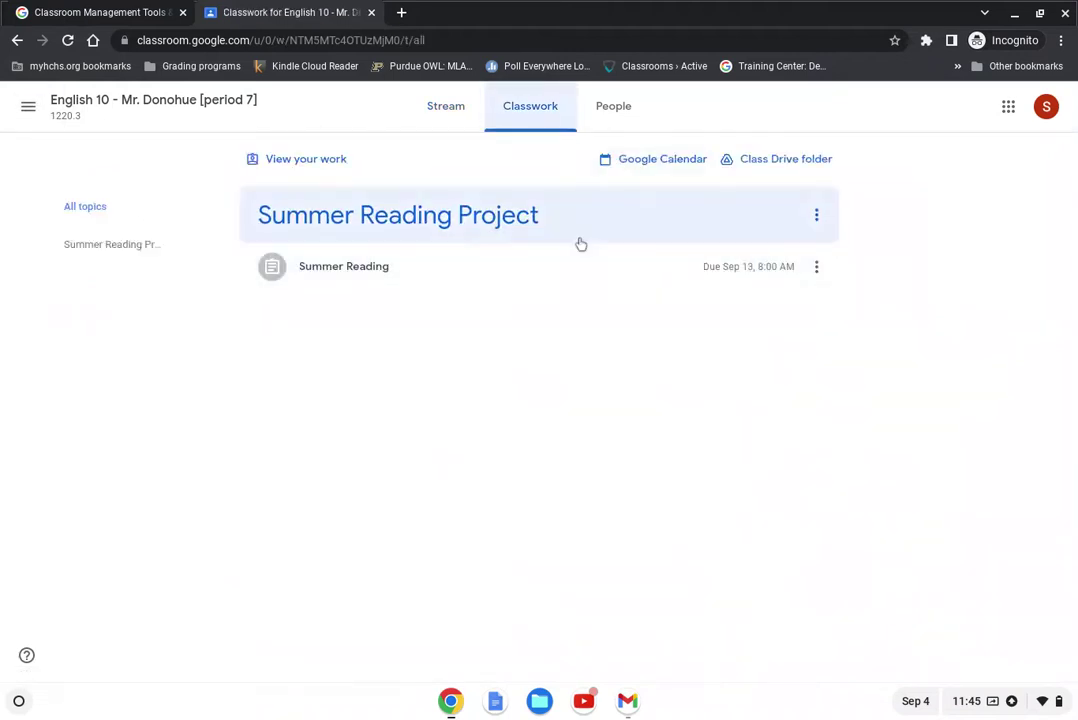
pyautogui.click(569, 279)
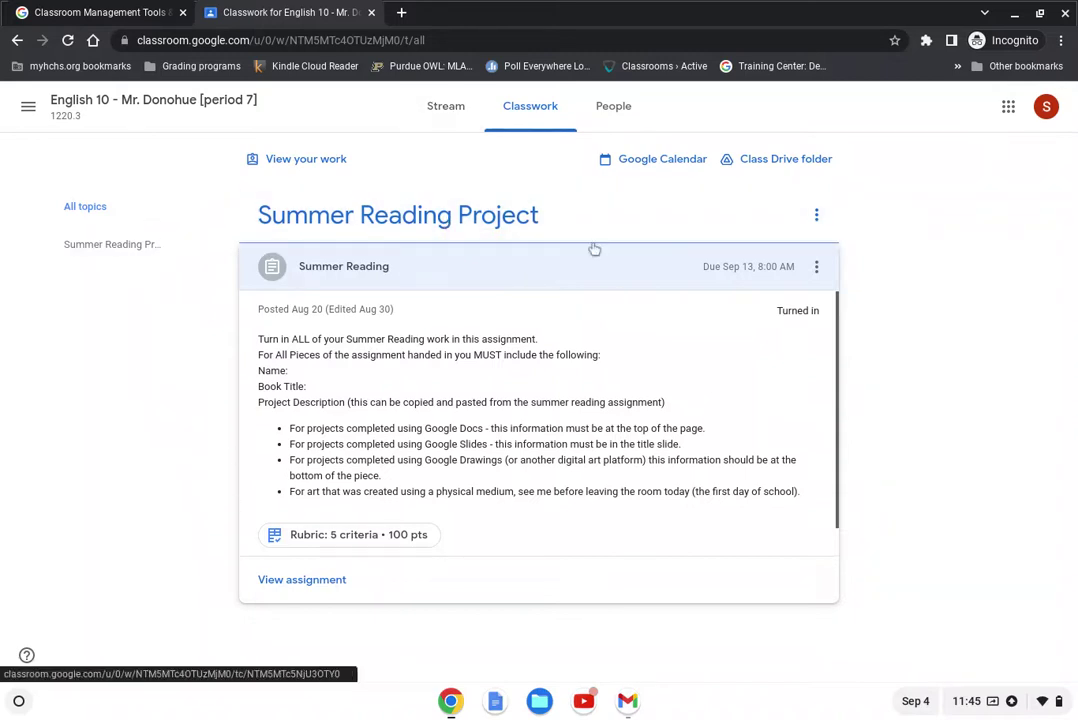
# Step: Revisit the class stream, then reopen the full Summer Reading assignment from the classwork list
pyautogui.click(459, 125)
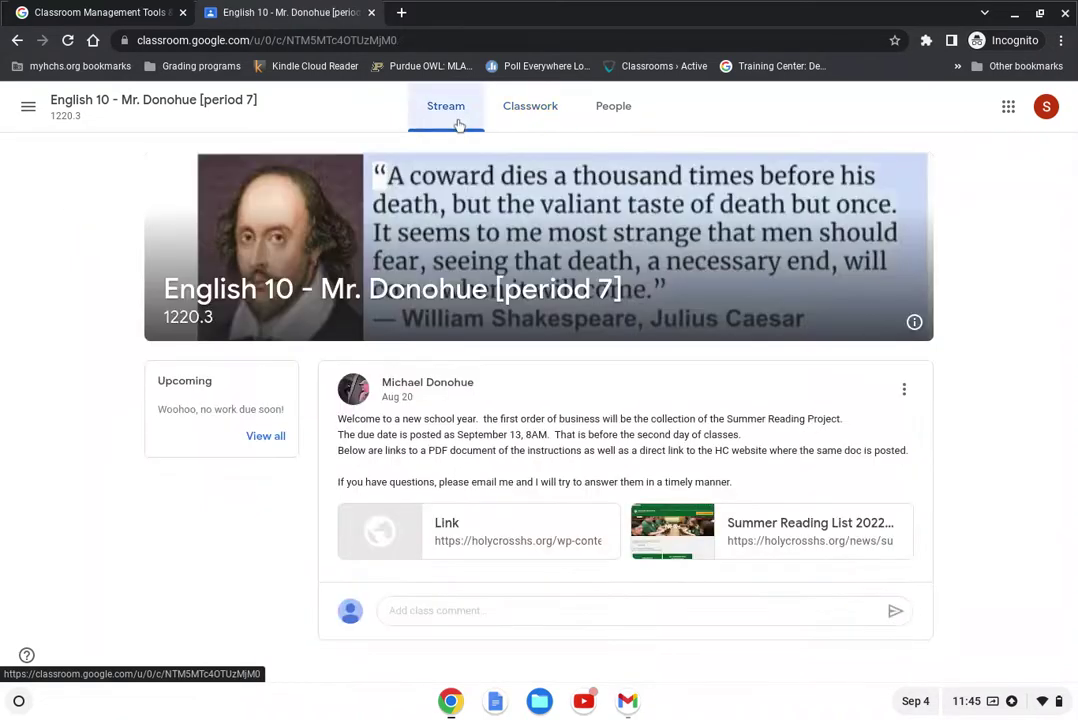
pyautogui.click(516, 122)
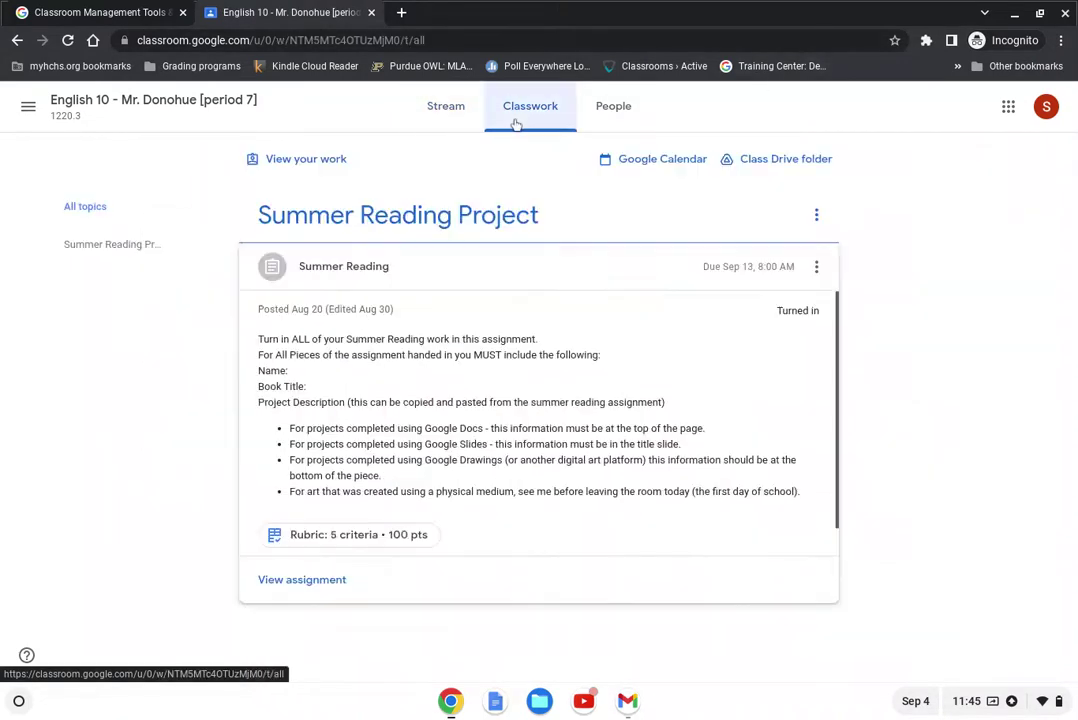
pyautogui.click(603, 285)
pyautogui.click(411, 280)
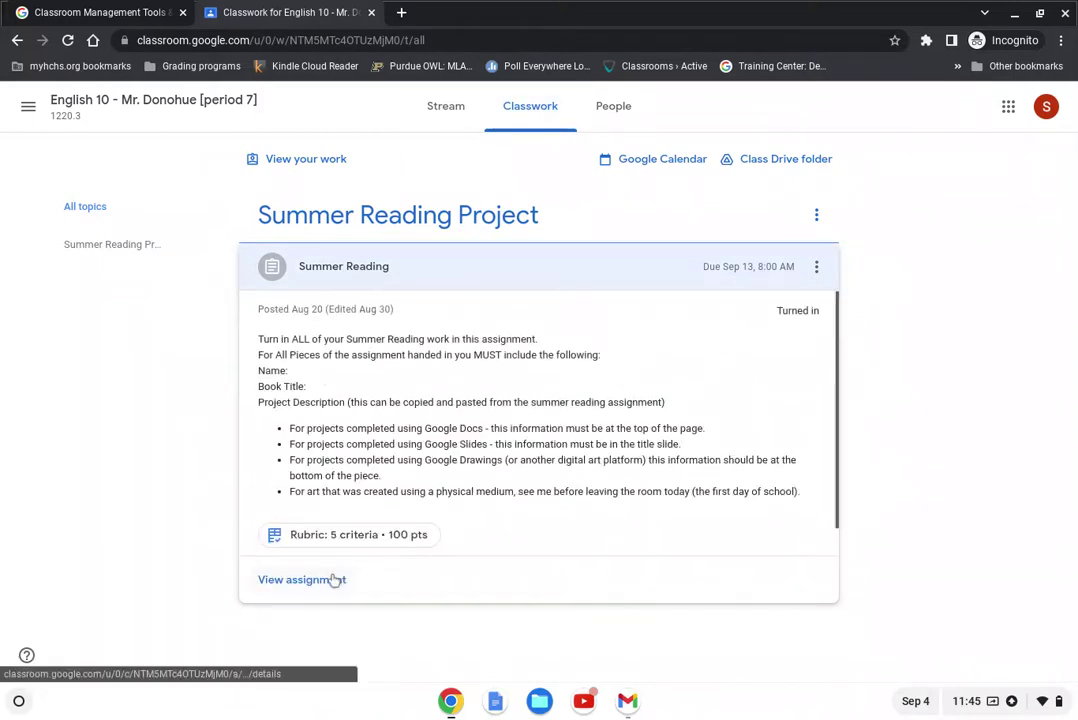
pyautogui.click(336, 579)
# Step: Post the class comment "Thanks for making me read over the summer." on the Summer Reading assignment
pyautogui.scroll(-3, 633, 446)
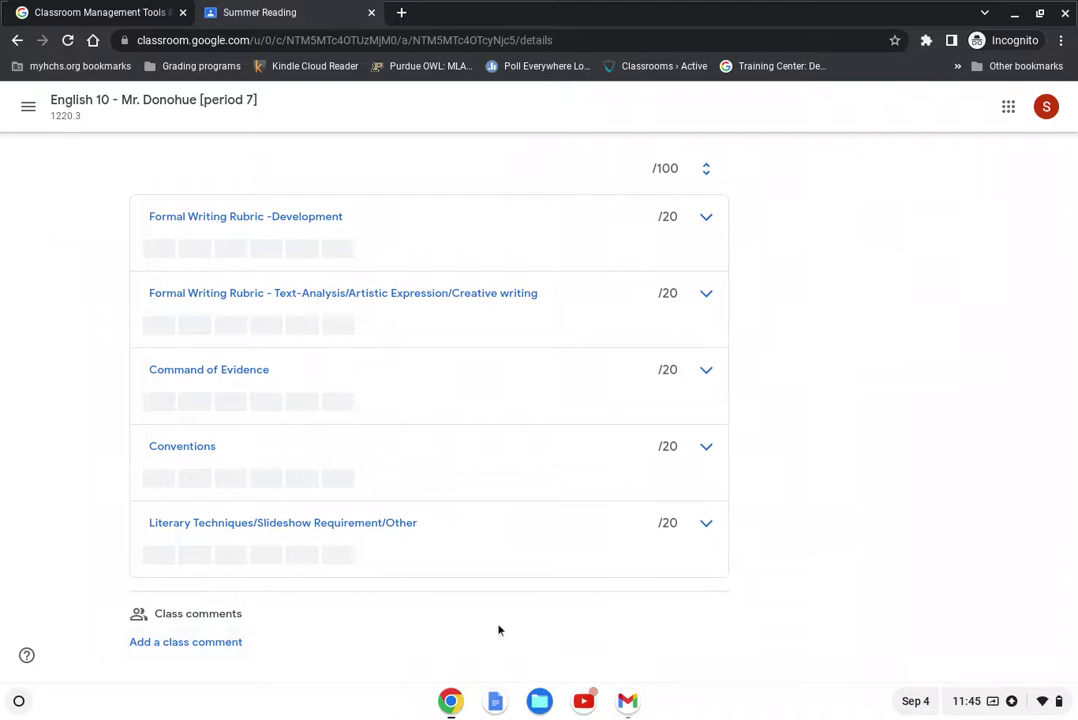
pyautogui.click(196, 640)
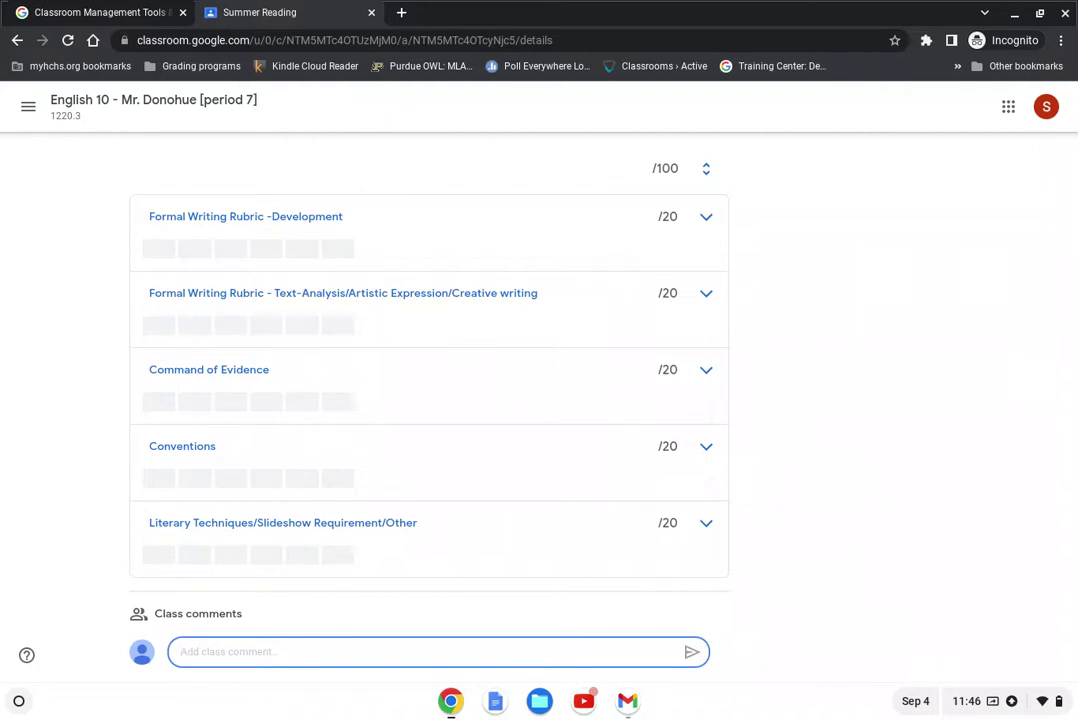
pyautogui.write('Thanks for making ')
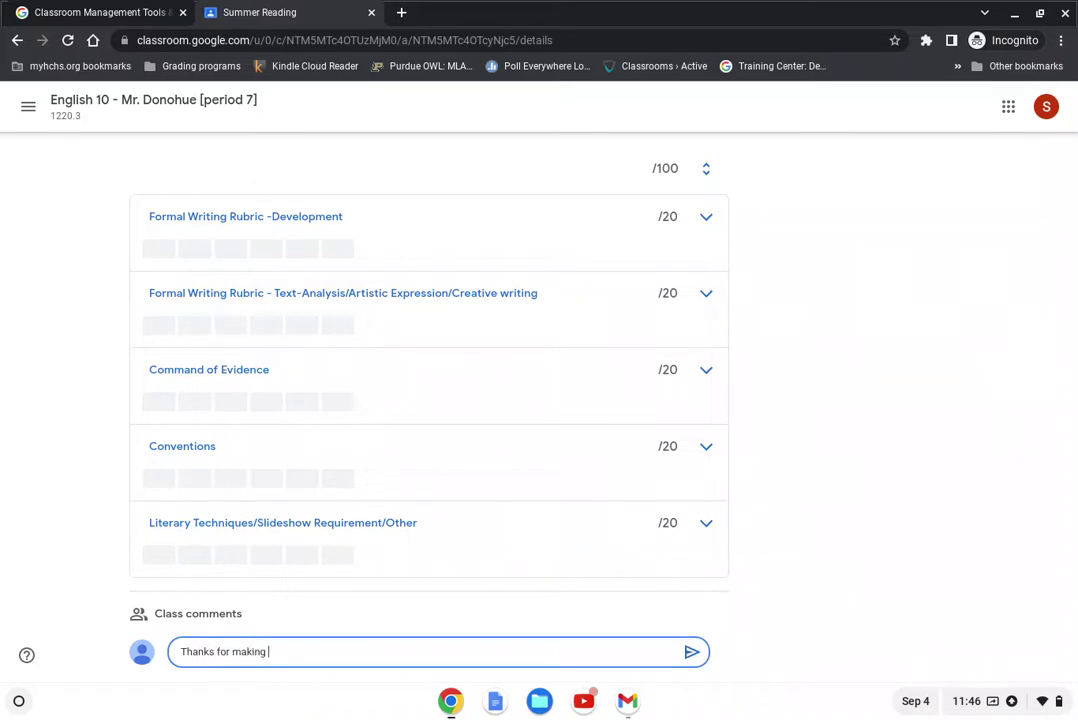
pyautogui.write('me read over the summer.')
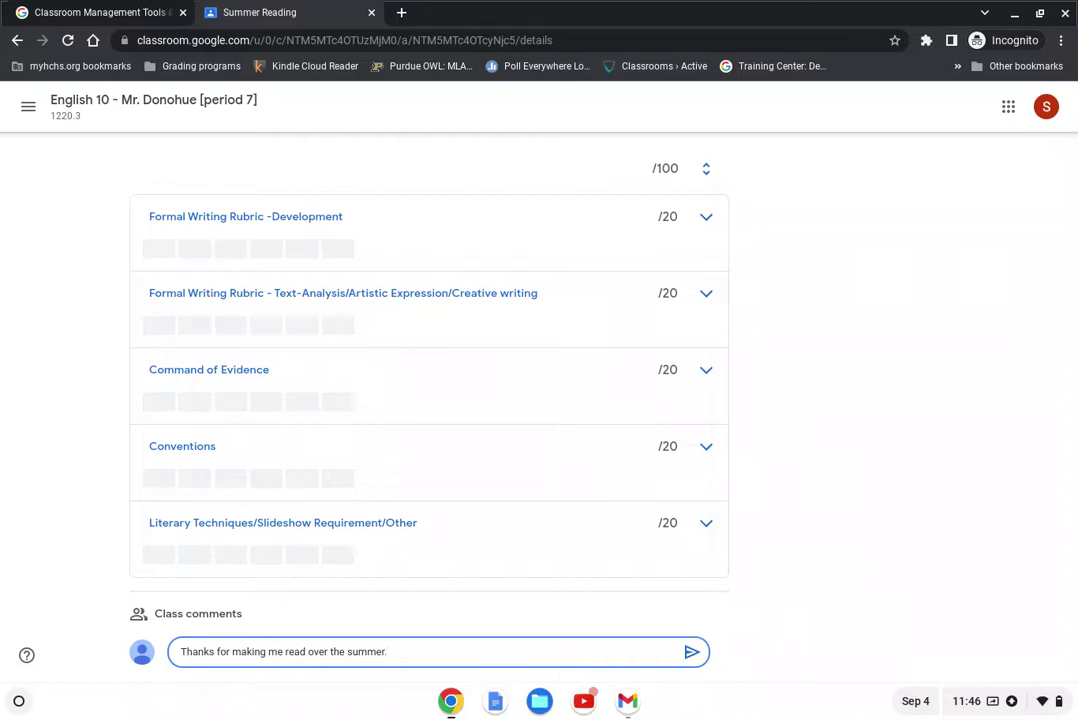
pyautogui.click(690, 652)
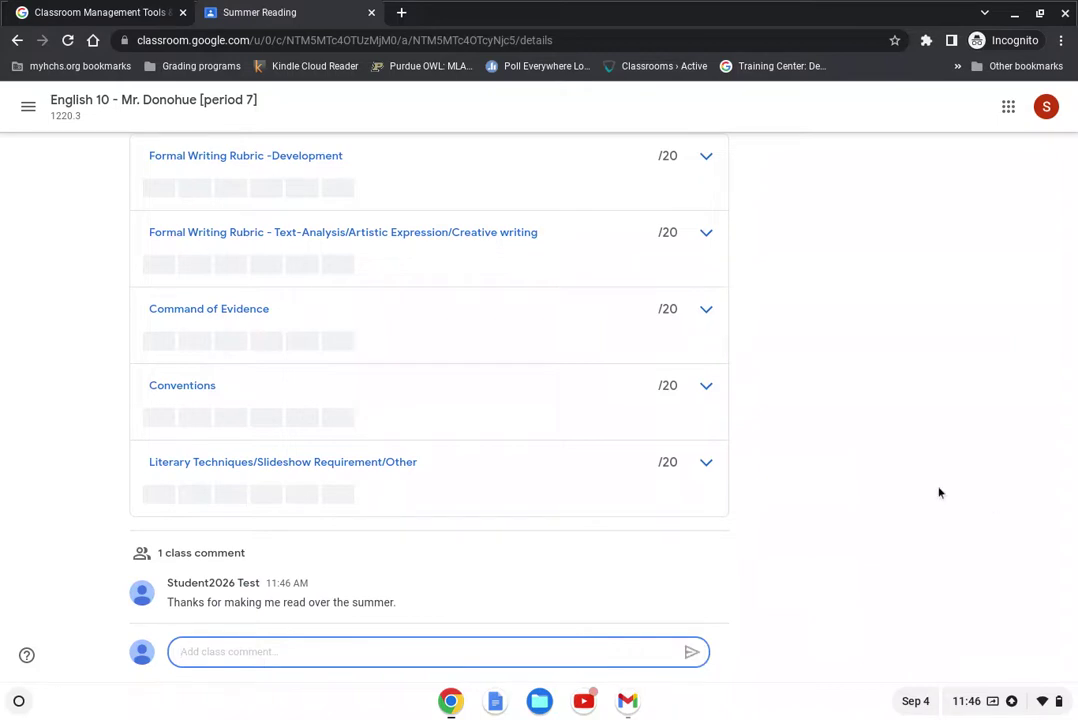
# Step: Delete the class comment posted on the Summer Reading assignment
pyautogui.scroll(4, 938, 491)
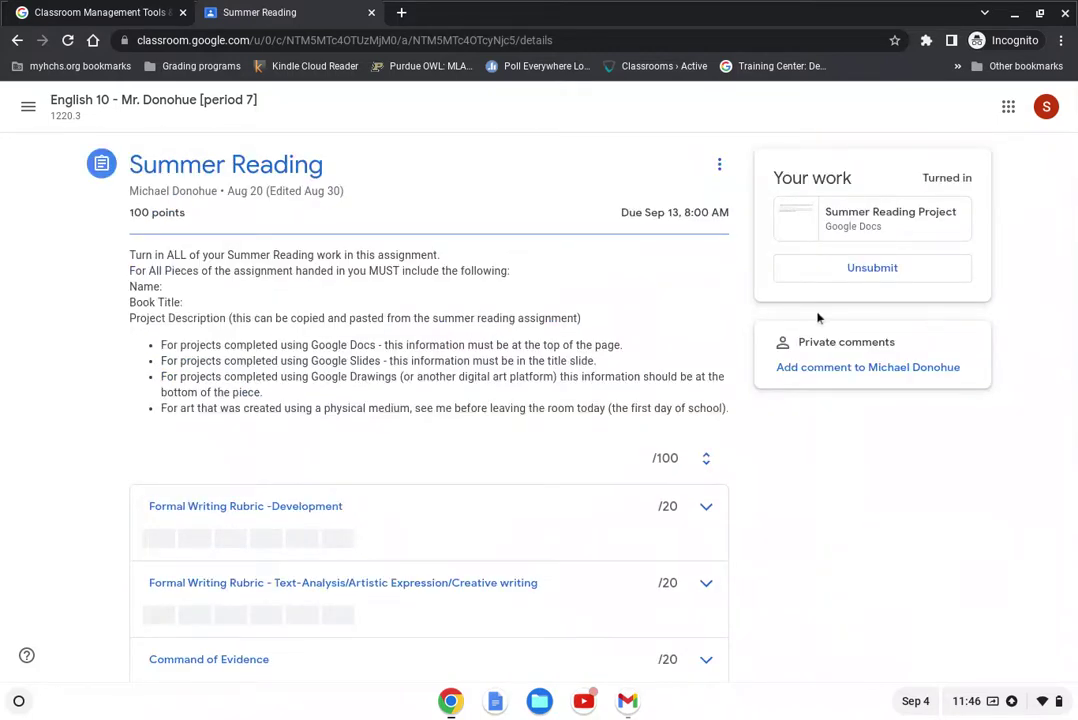
pyautogui.scroll(-1, 870, 453)
pyautogui.scroll(-4, 870, 453)
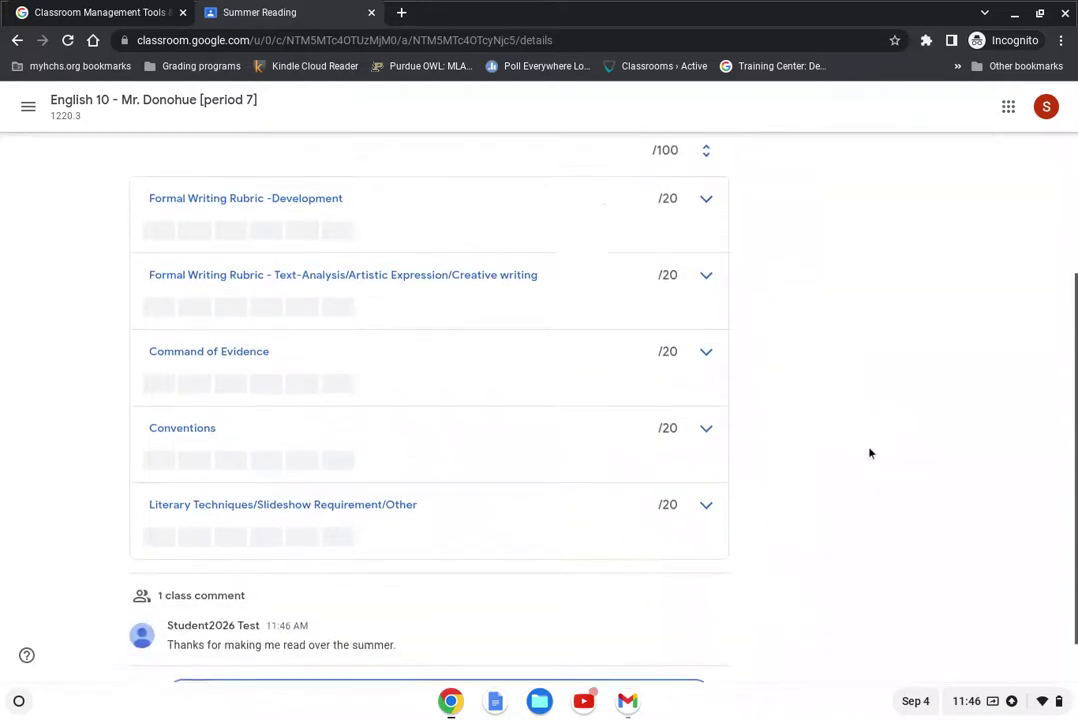
pyautogui.click(549, 630)
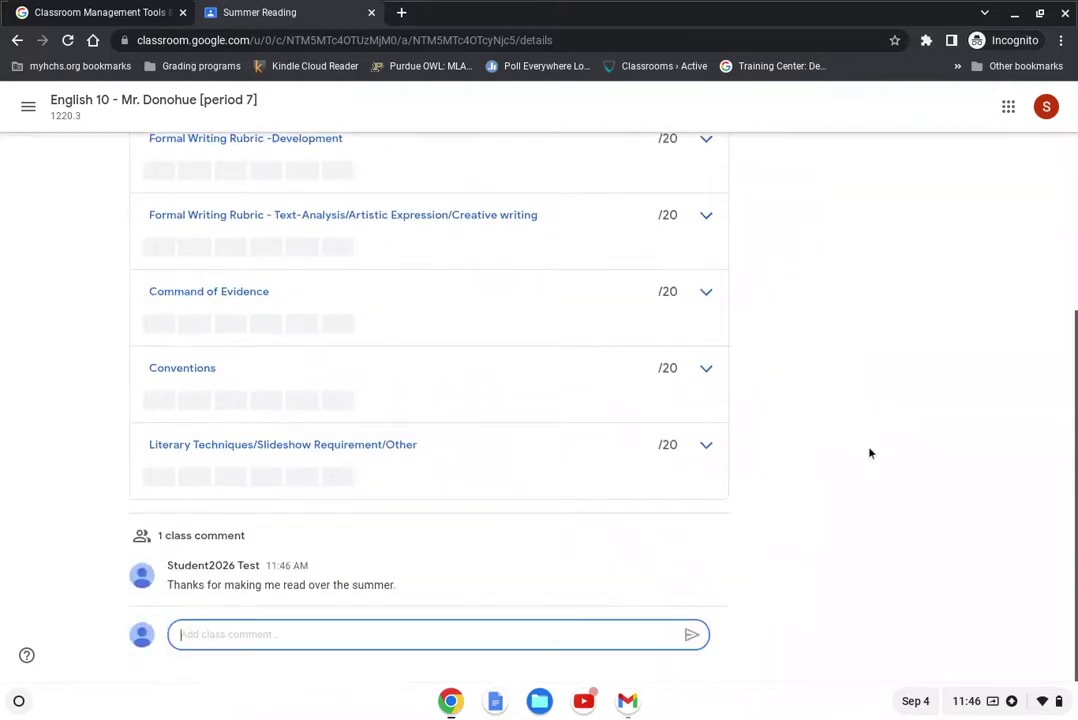
pyautogui.click(721, 567)
pyautogui.click(656, 605)
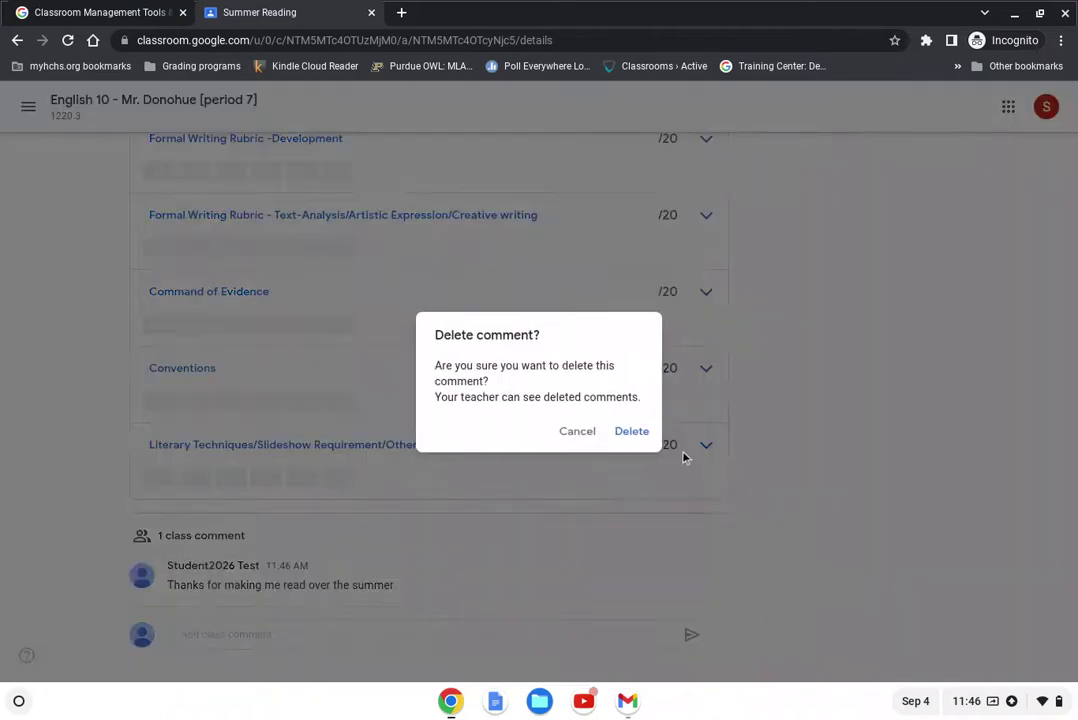
pyautogui.click(632, 433)
# Step: Send the teacher the private comment "i have questions..." on the Summer Reading assignment
pyautogui.scroll(3, 758, 631)
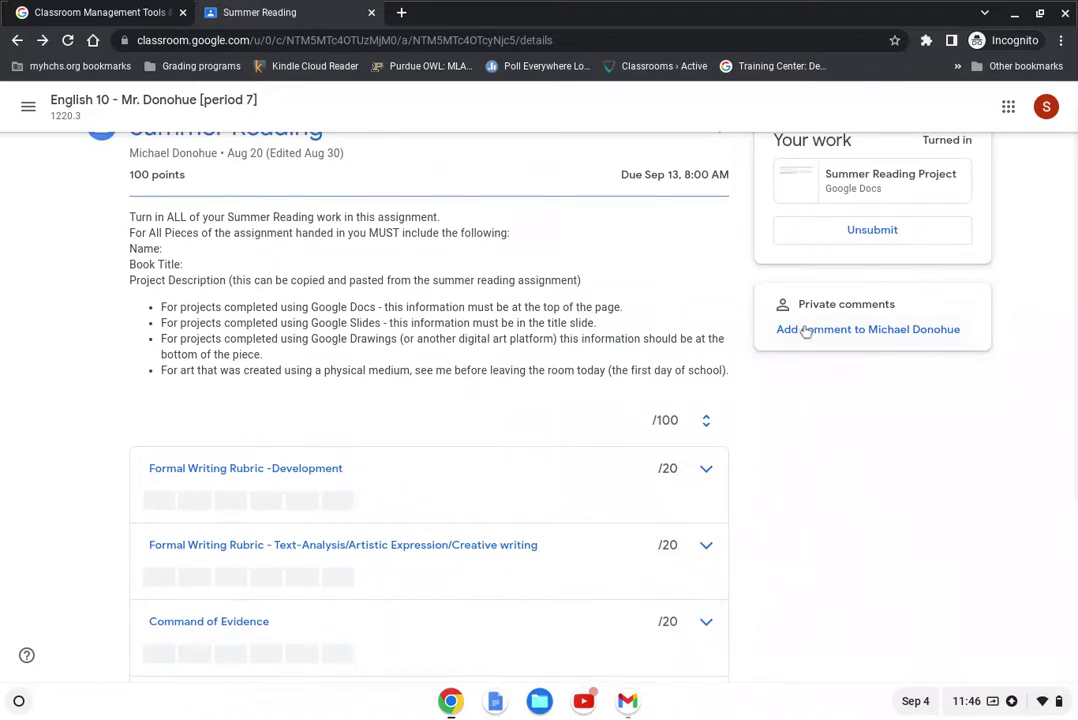
pyautogui.click(874, 342)
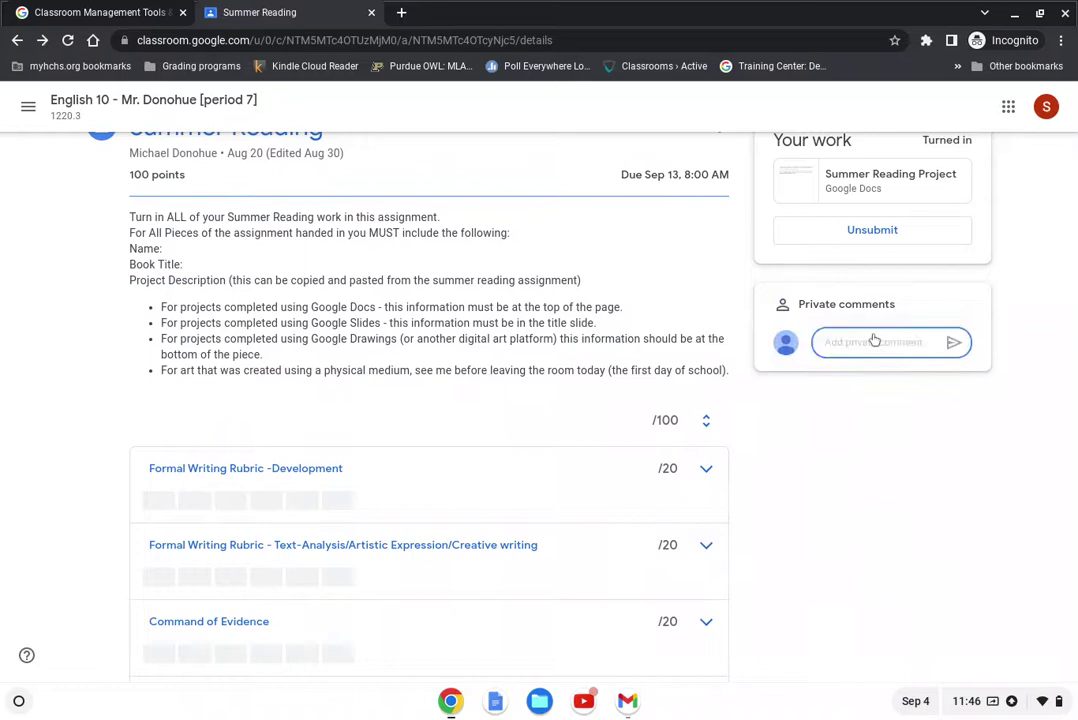
pyautogui.write('i have questions...')
pyautogui.click(954, 342)
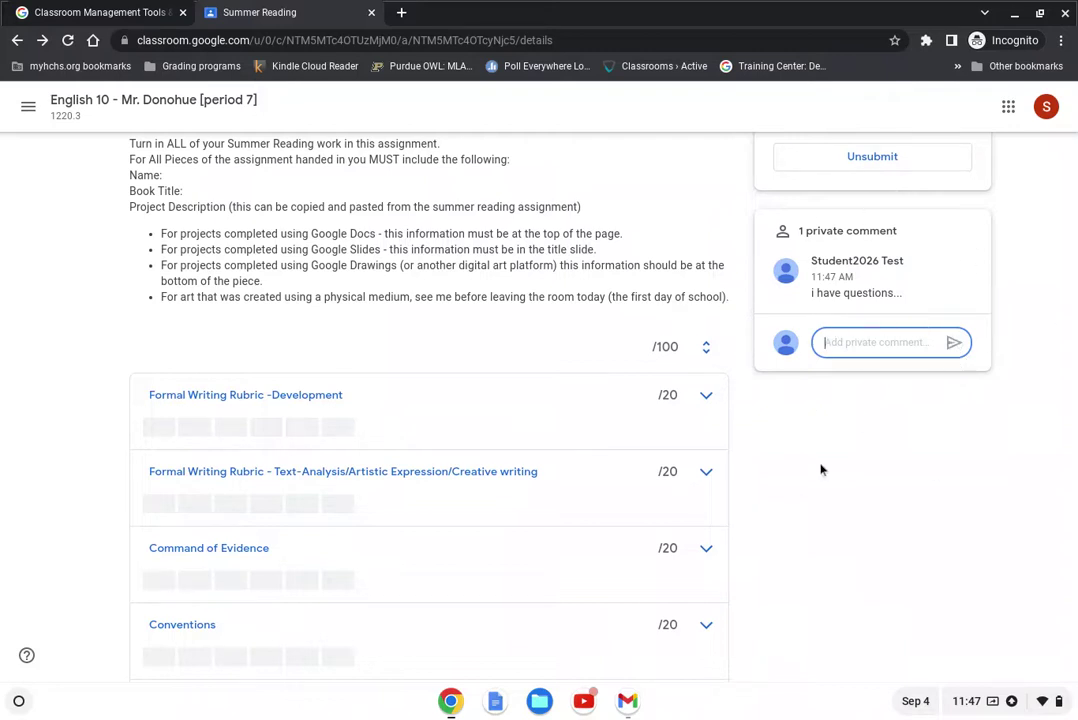
pyautogui.scroll(2, 823, 470)
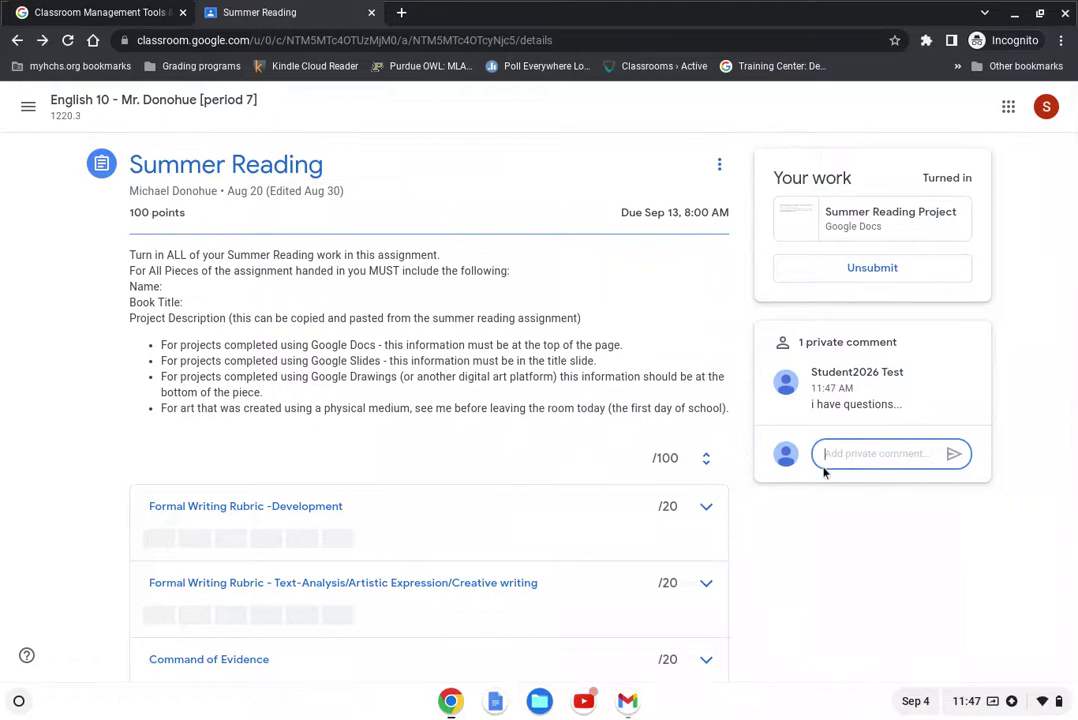